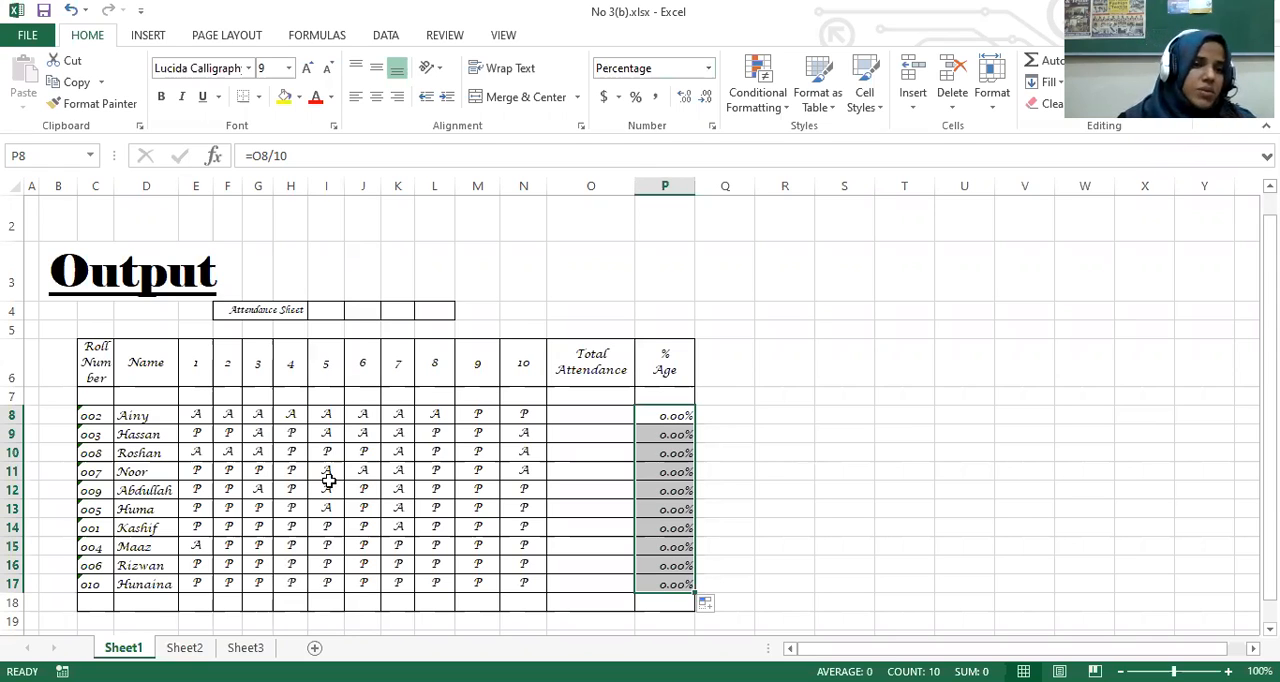
Step: Narrow the Total Attendance column slightly
scroll(328, 481, down, 1)
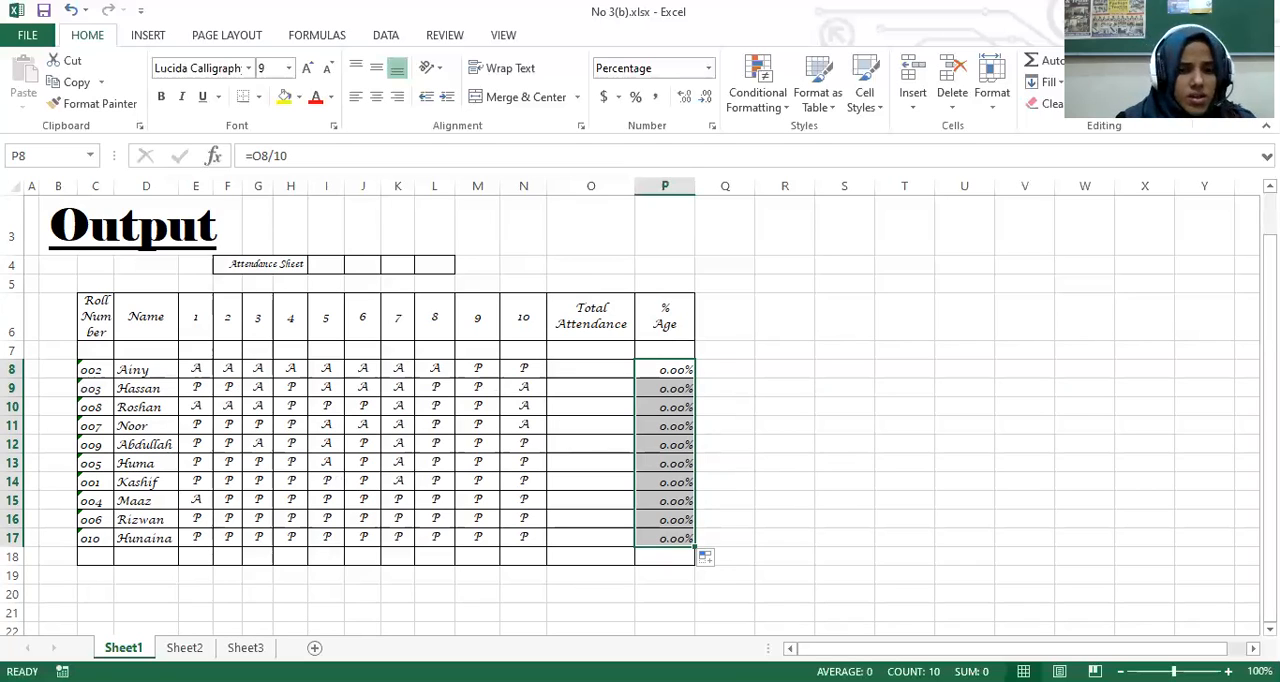
click(588, 367)
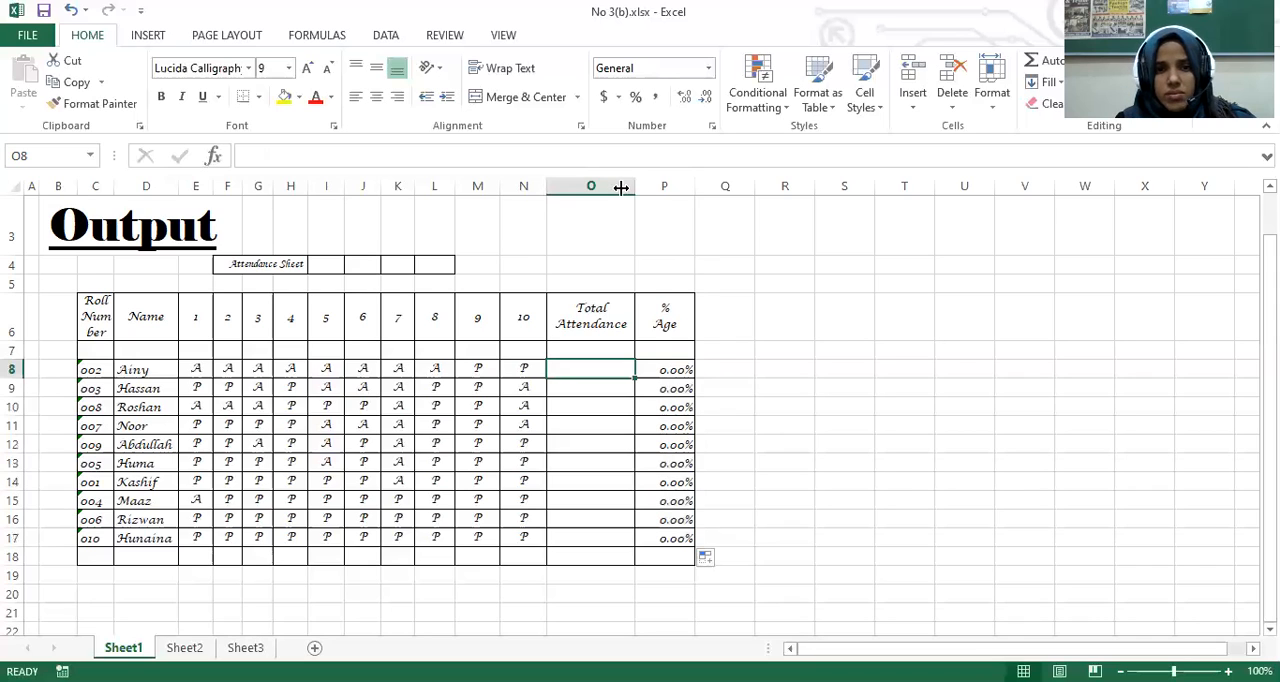
drag(633, 186, 624, 186)
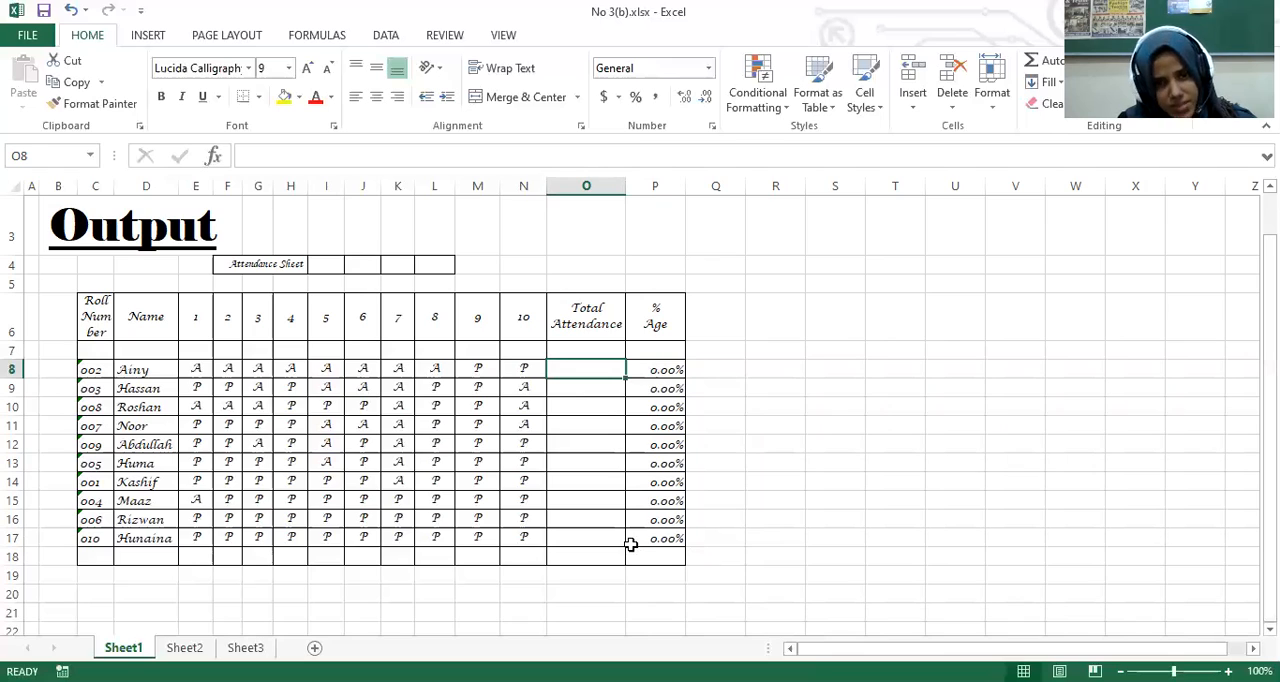
Step: Enter the formula =COUNTIF(E8:N8,"P") in cell O8 to count the first student's present days
key(Right)
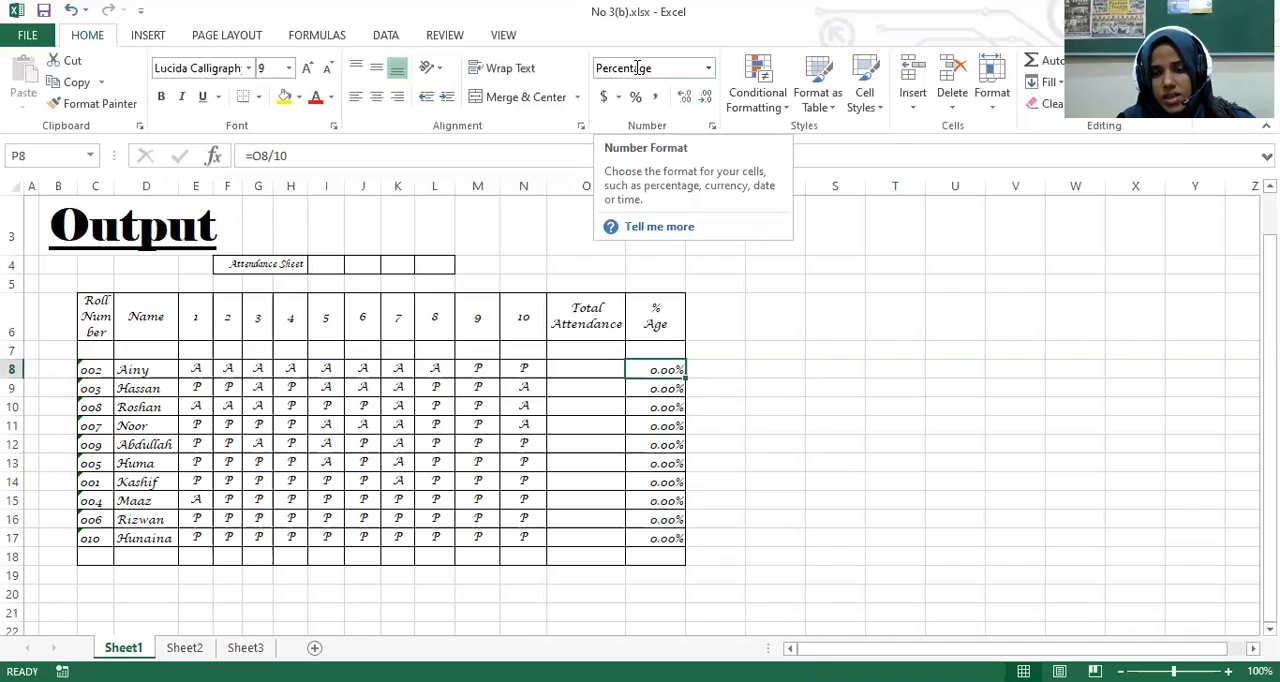
click(580, 368)
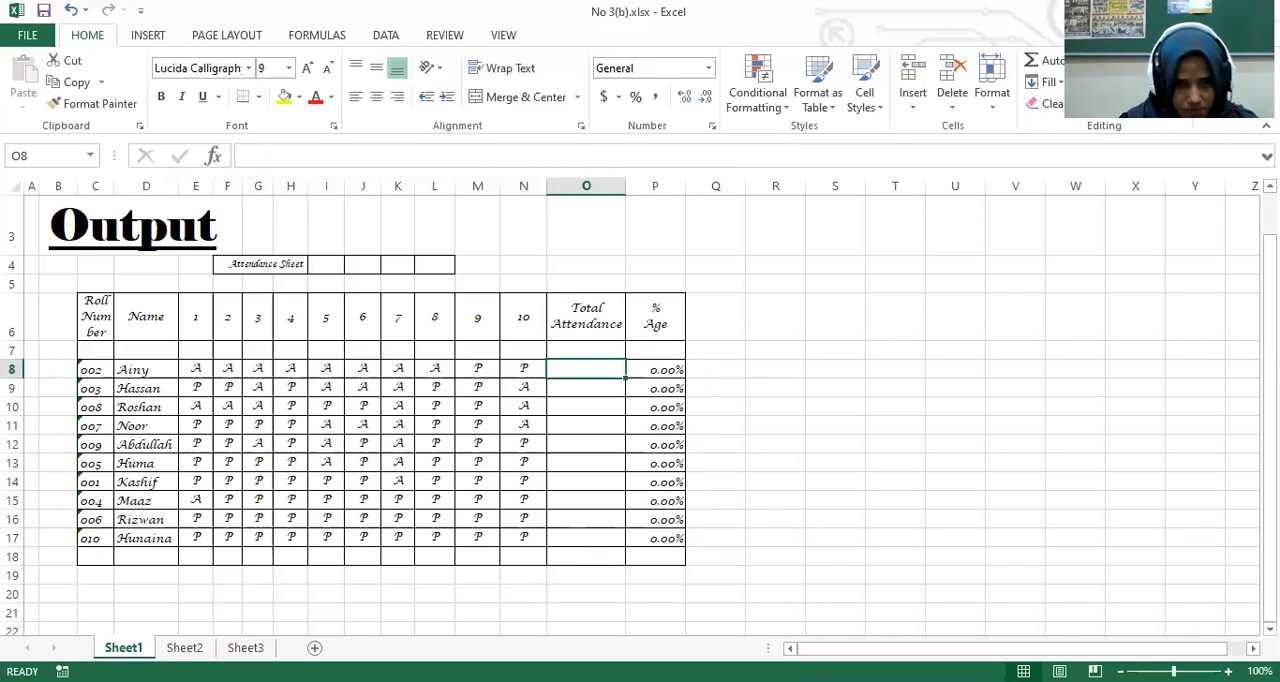
text(=)
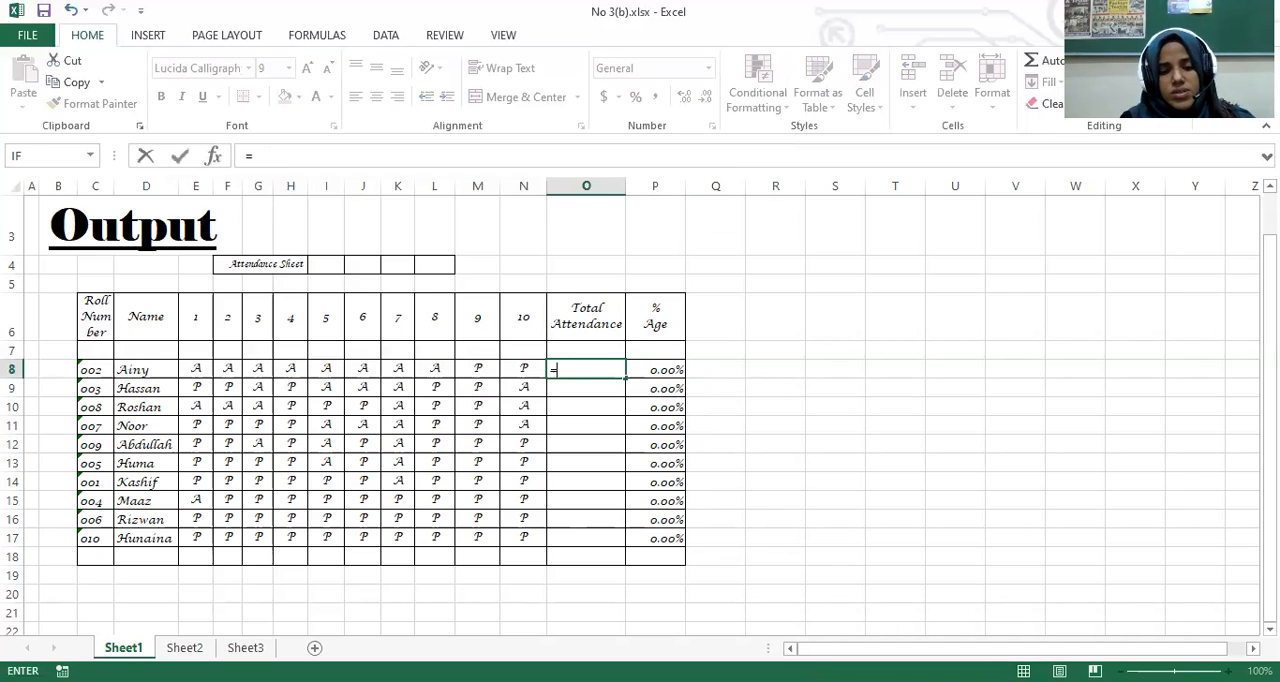
text(co)
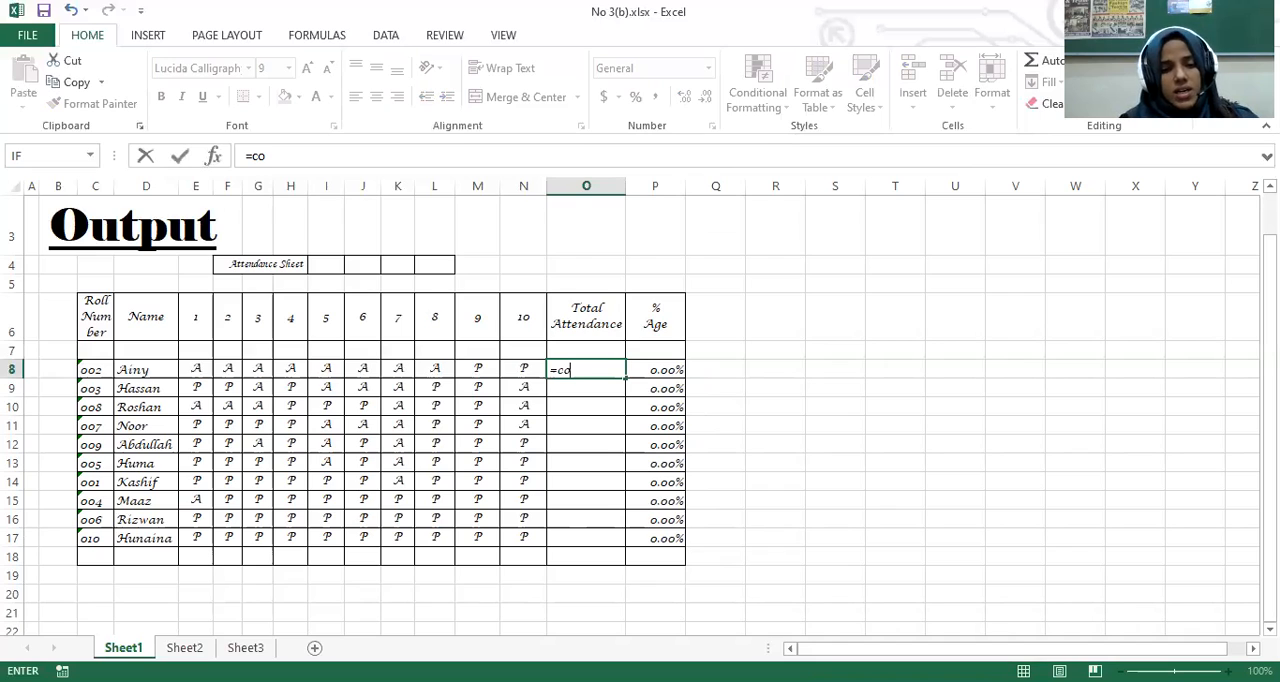
text(unt)
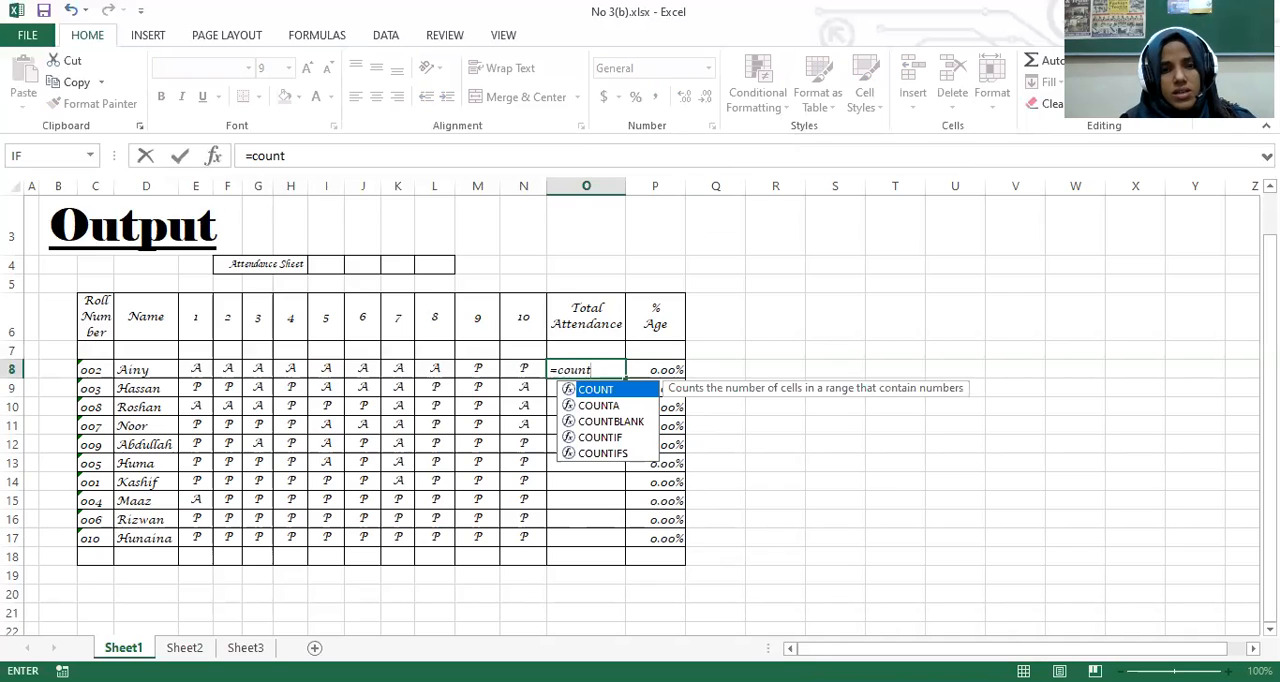
text(if)
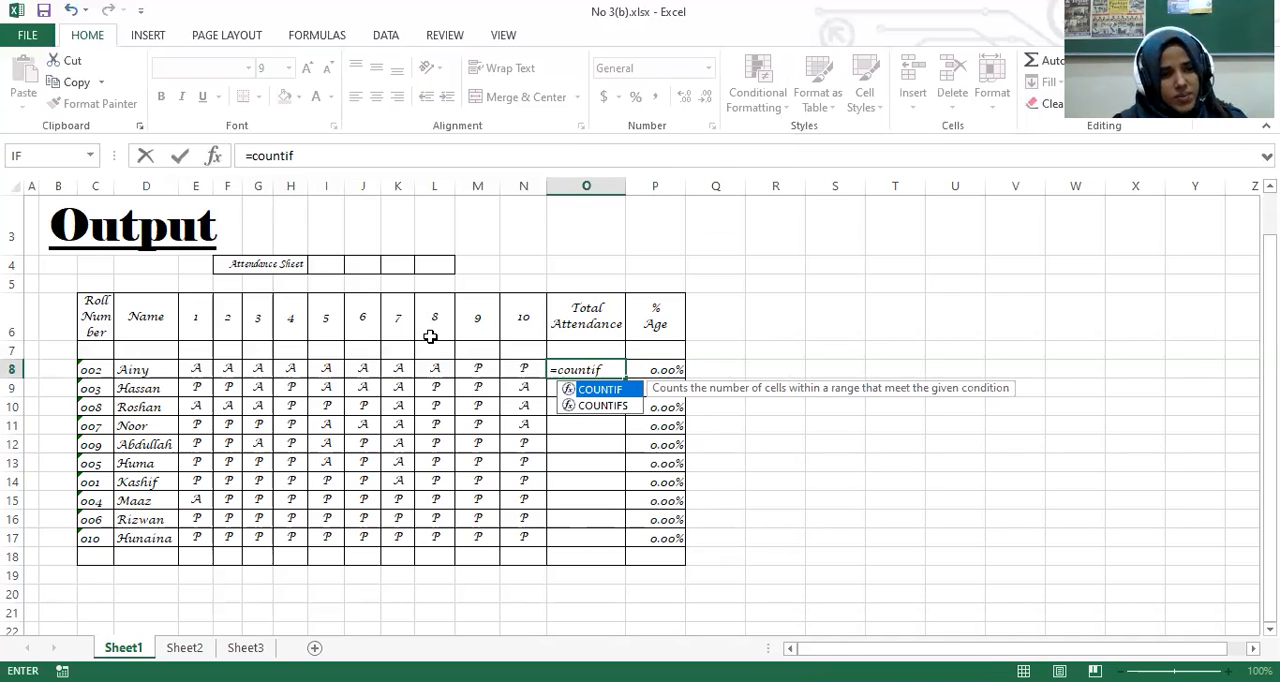
text(()
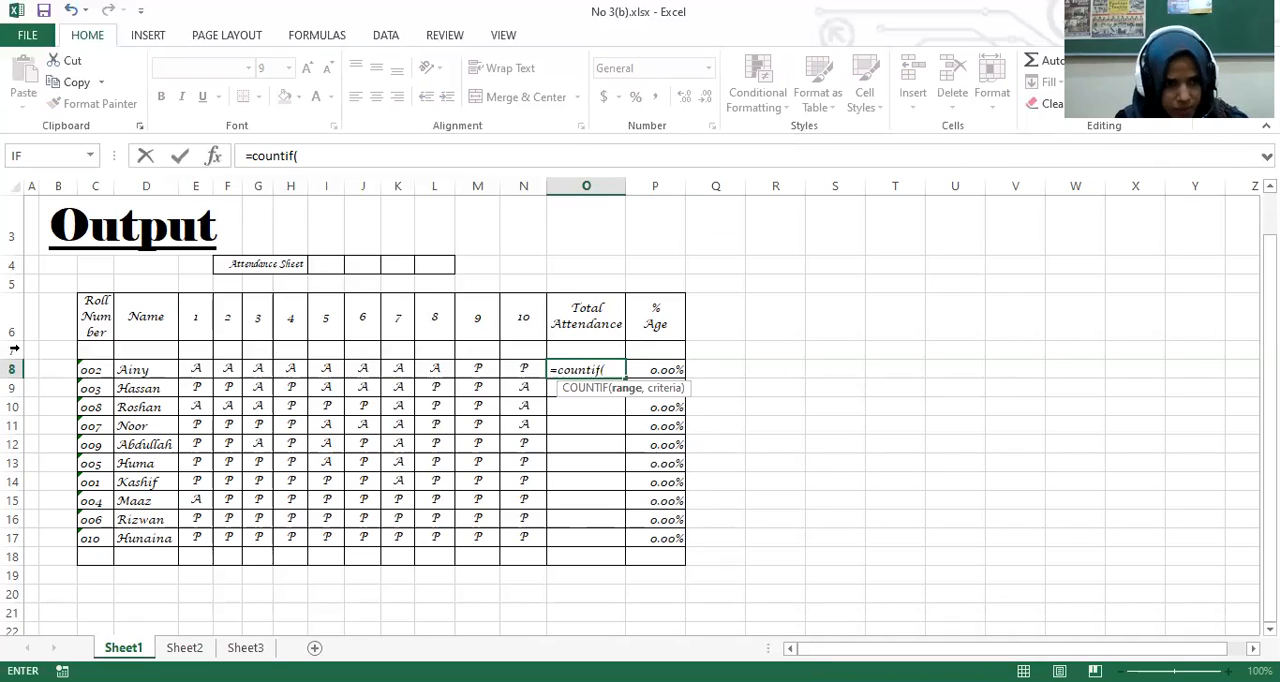
drag(197, 370, 524, 370)
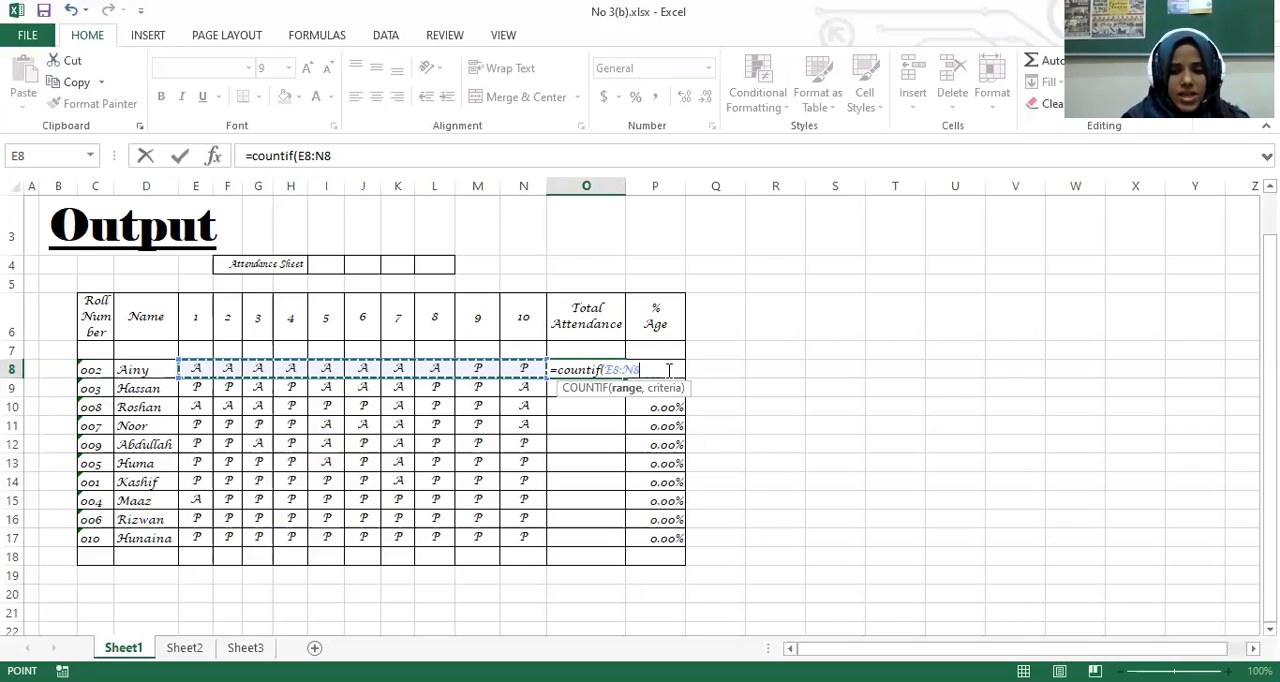
text(,")
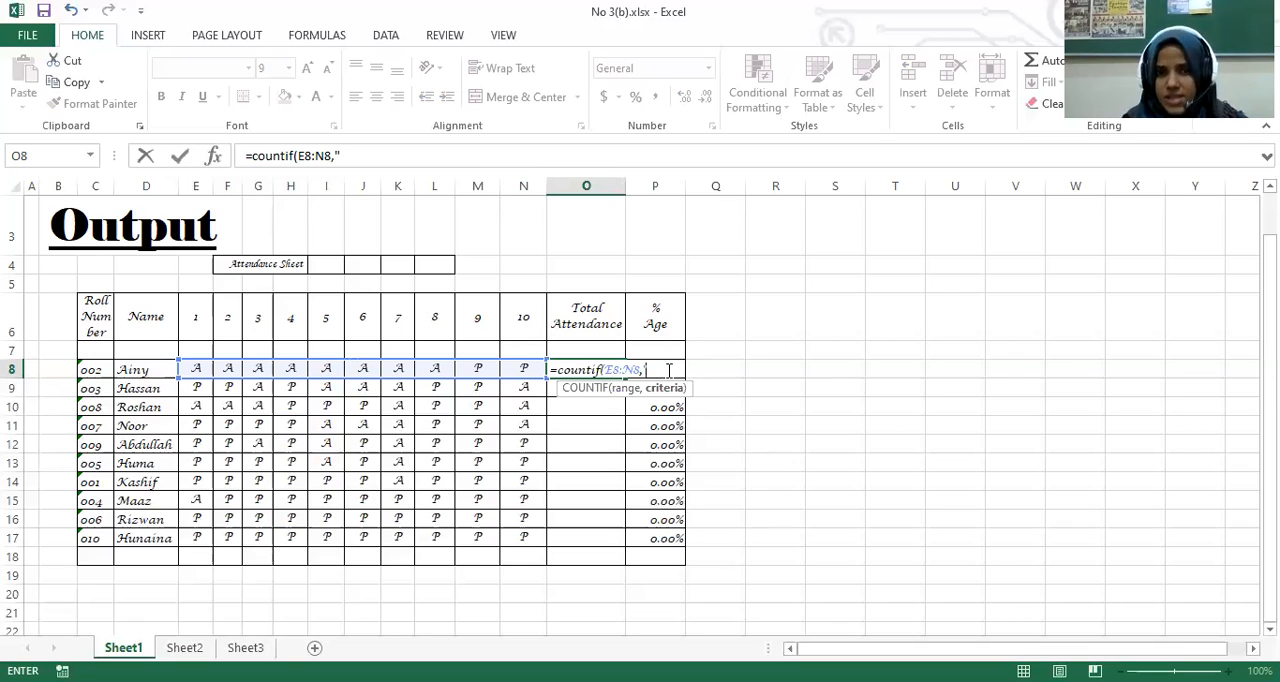
text(P)
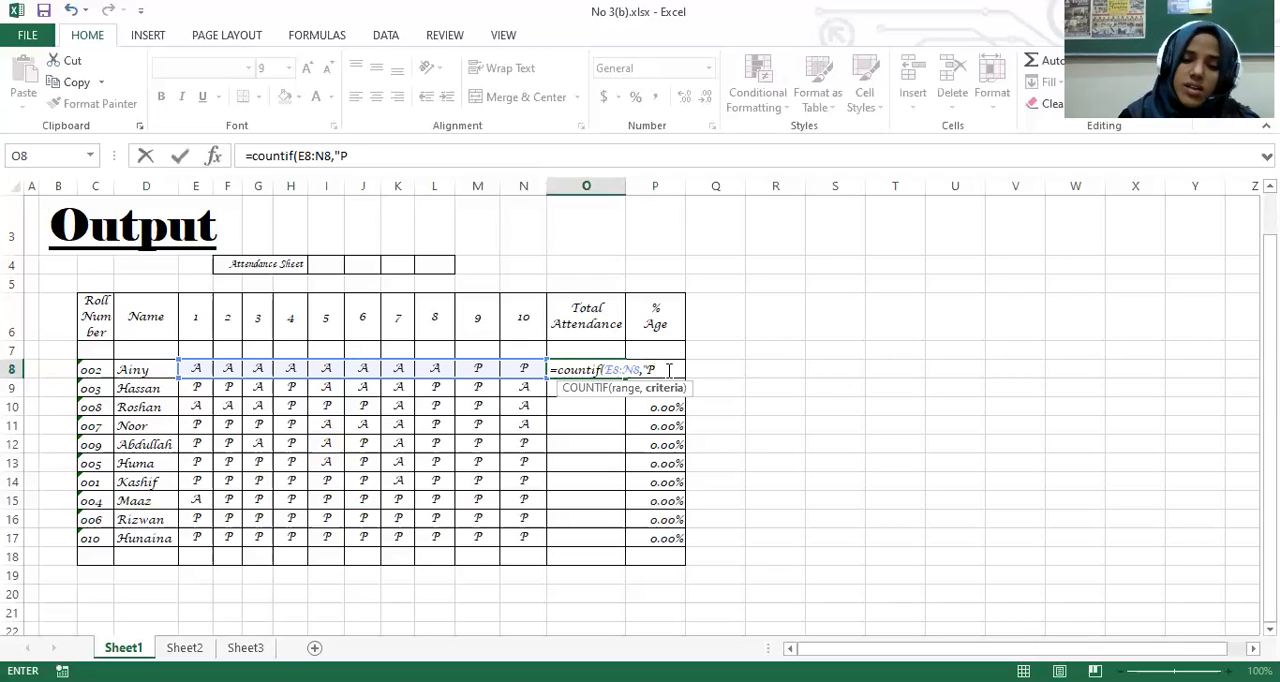
text(")
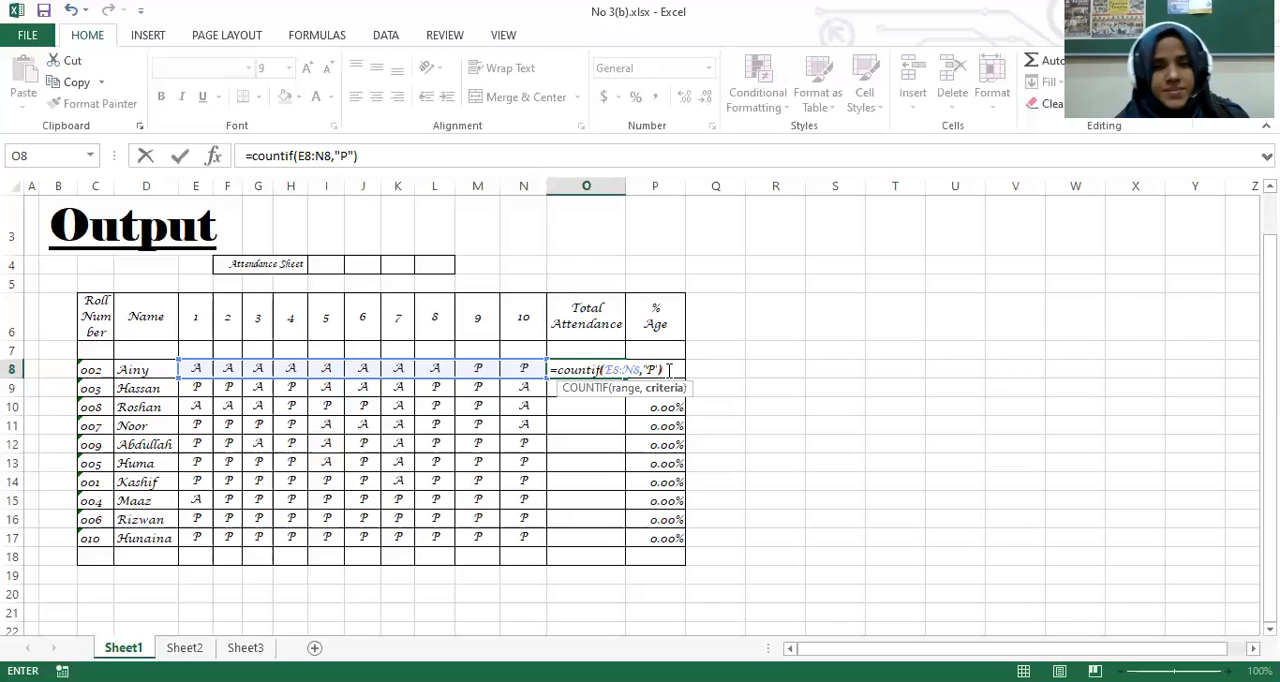
text())
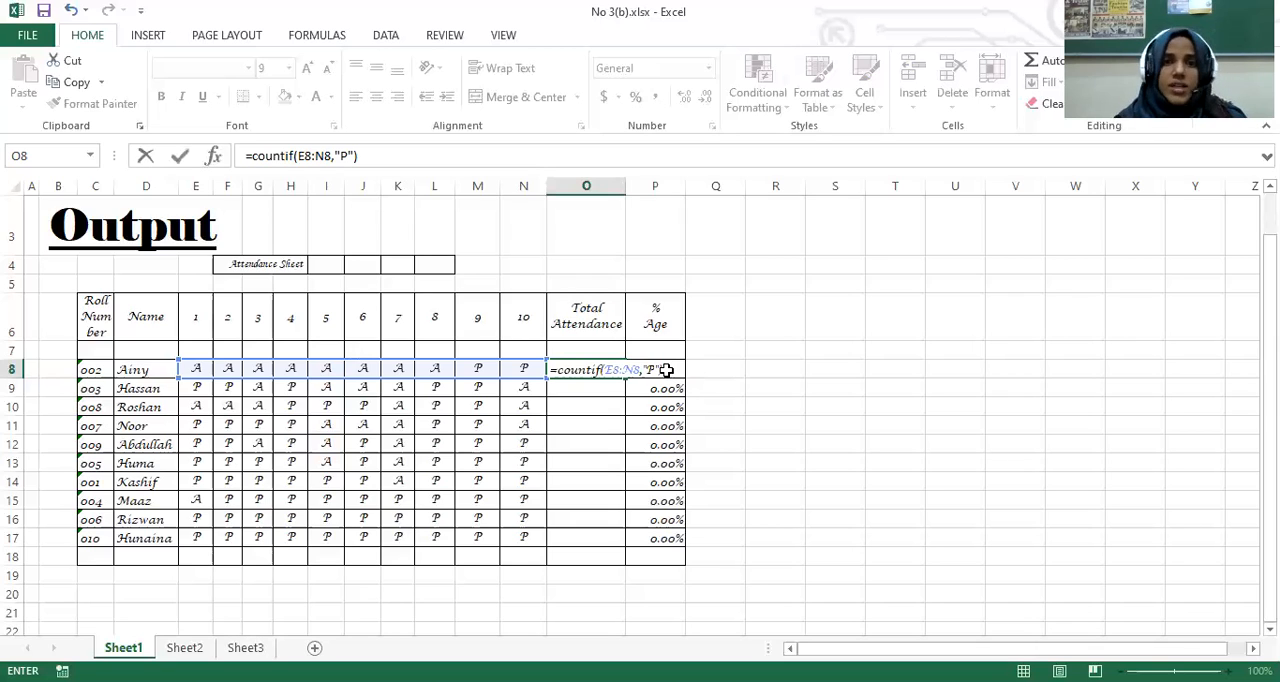
key(Return)
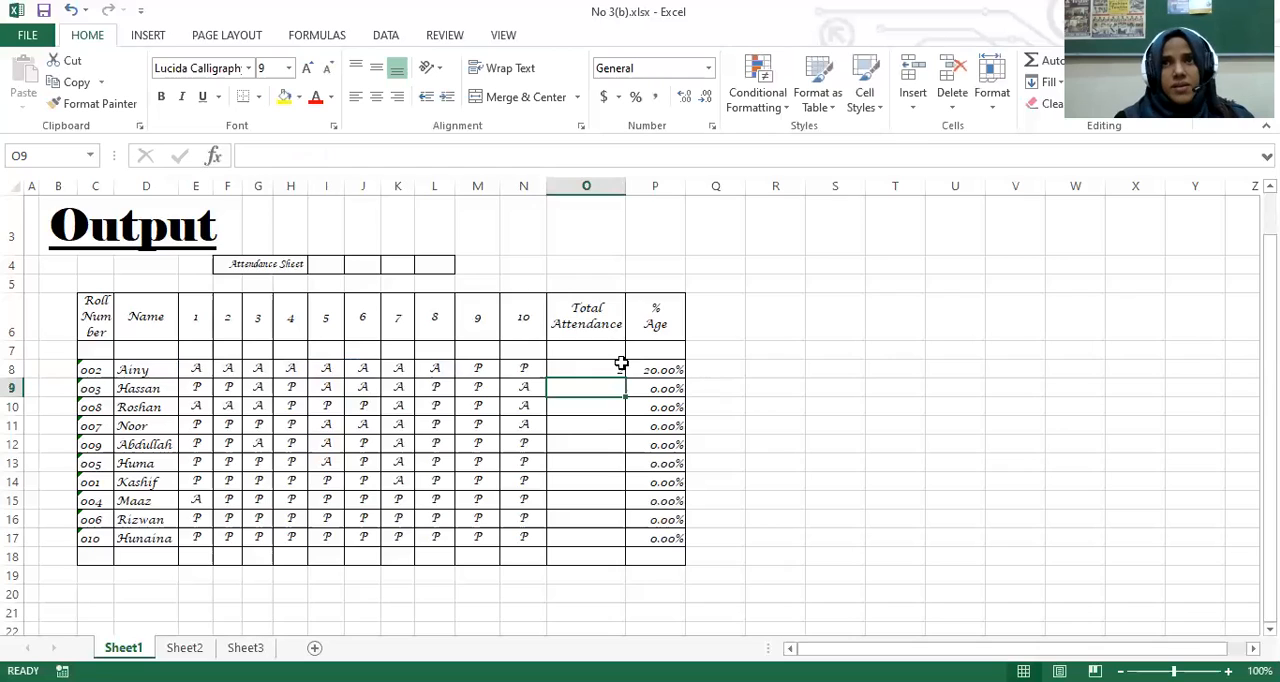
Step: Fill the COUNTIF formula from O8 down the Total Attendance column to O17
click(620, 373)
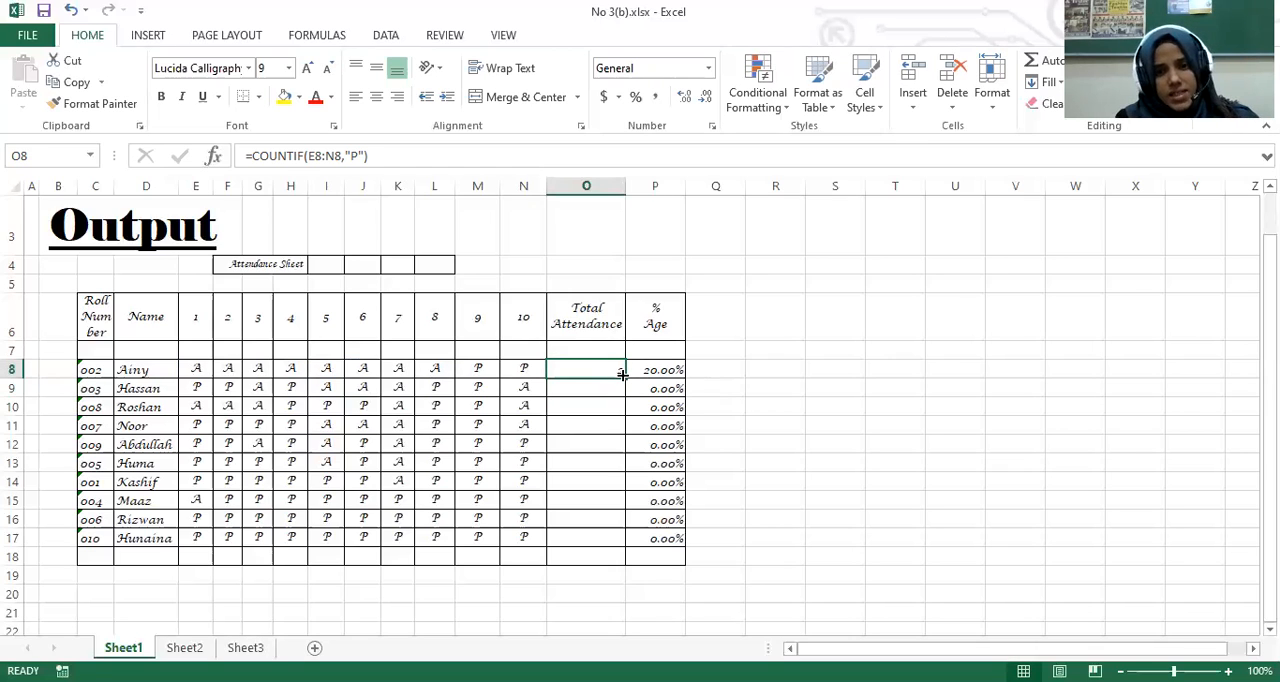
drag(621, 374, 628, 550)
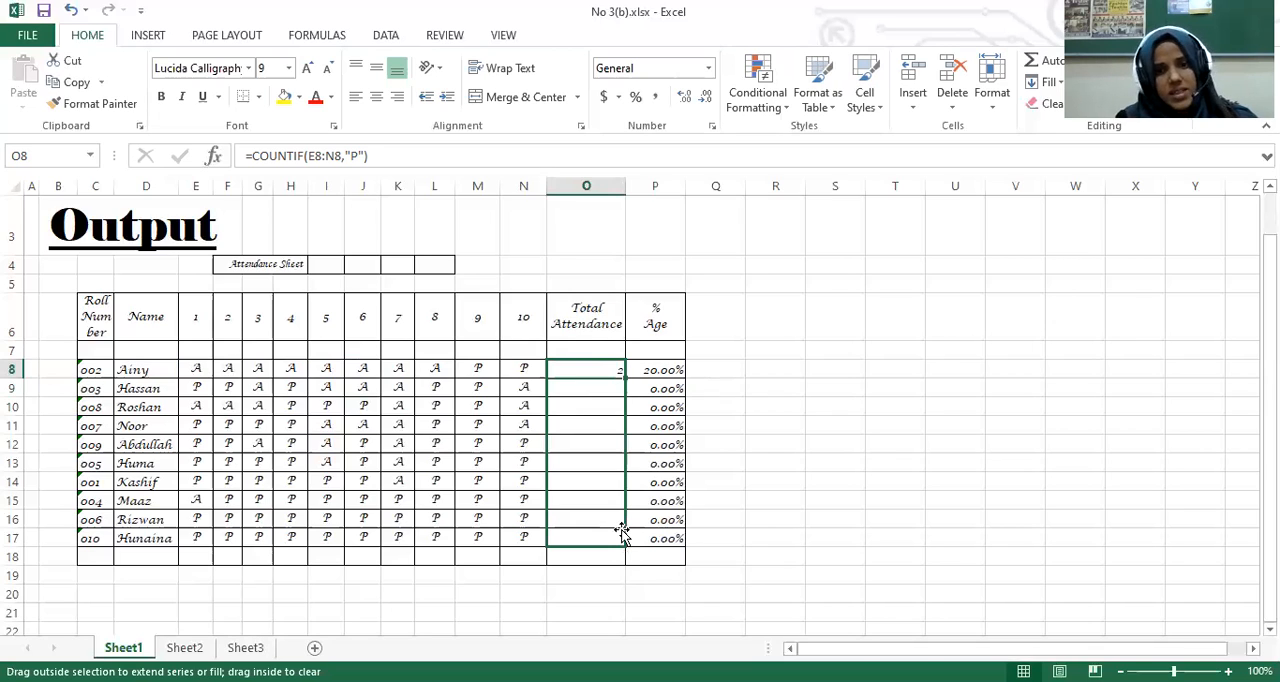
drag(602, 462, 585, 540)
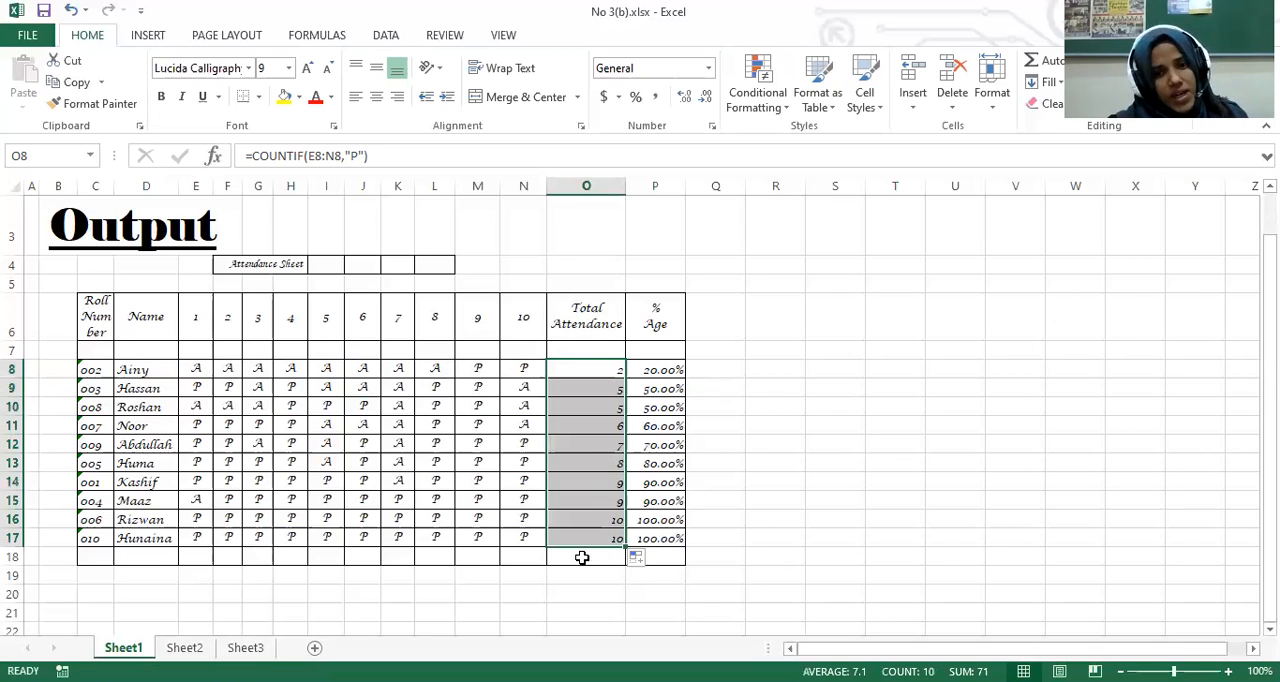
click(619, 369)
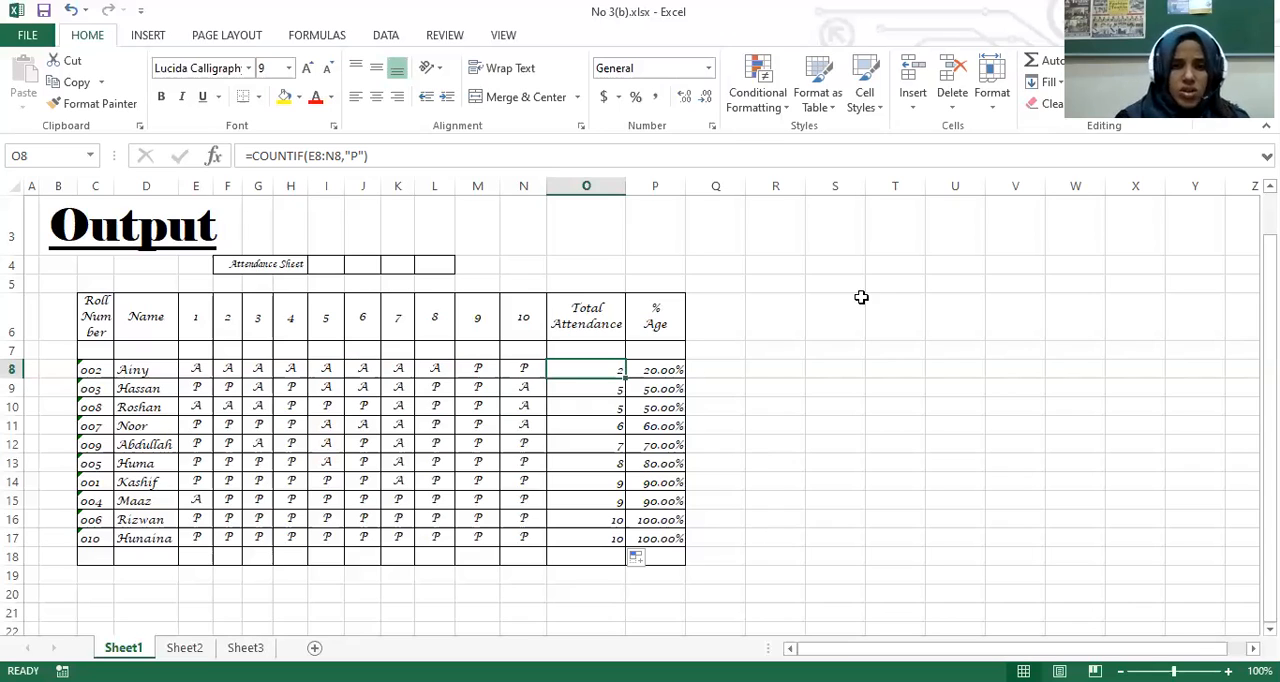
Step: Replace the % Age formula in P8 with a freshly entered =O8/10 and fill it down to P17
click(676, 370)
key(F2)
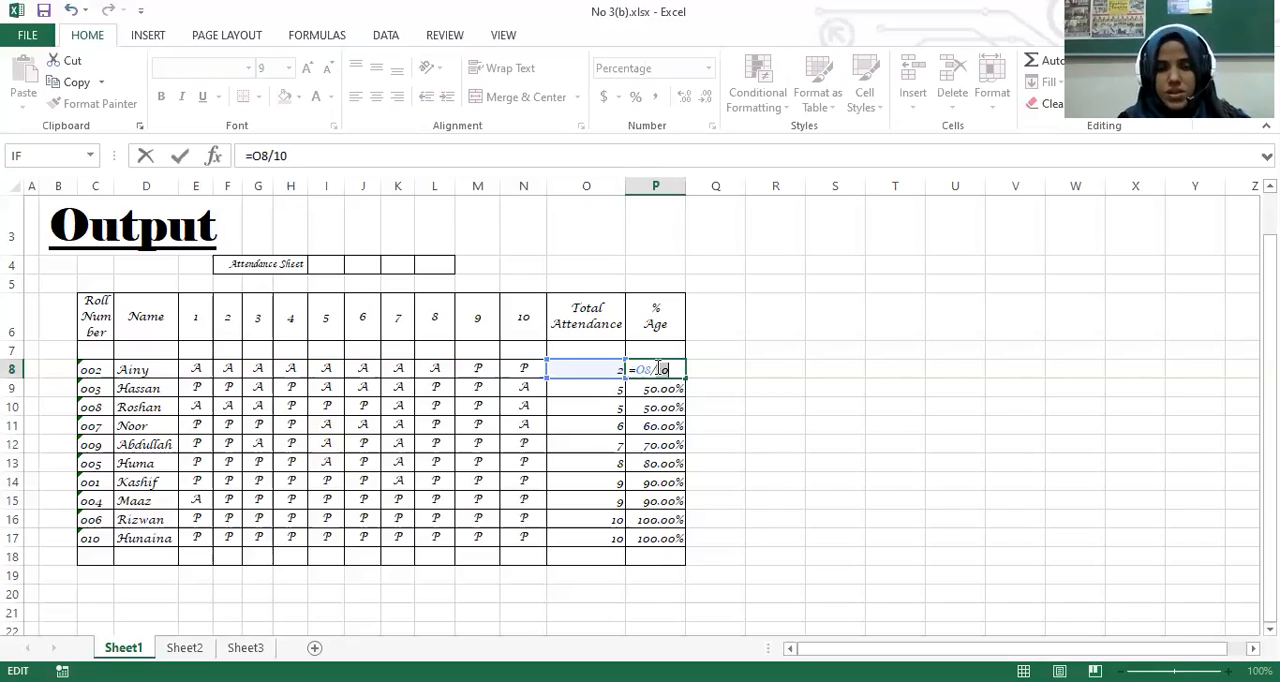
key(BackSpace)
key(BackSpace)
key(BackSpace)
key(BackSpace)
key(BackSpace)
key(BackSpace)
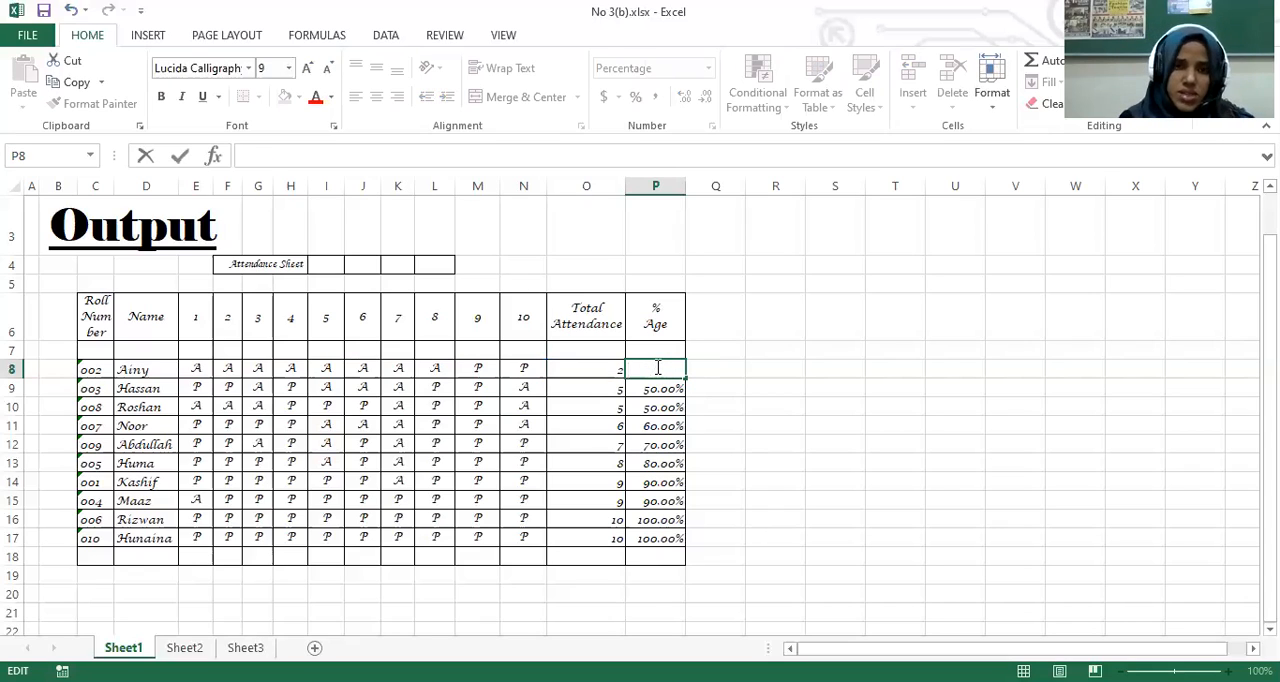
text(=)
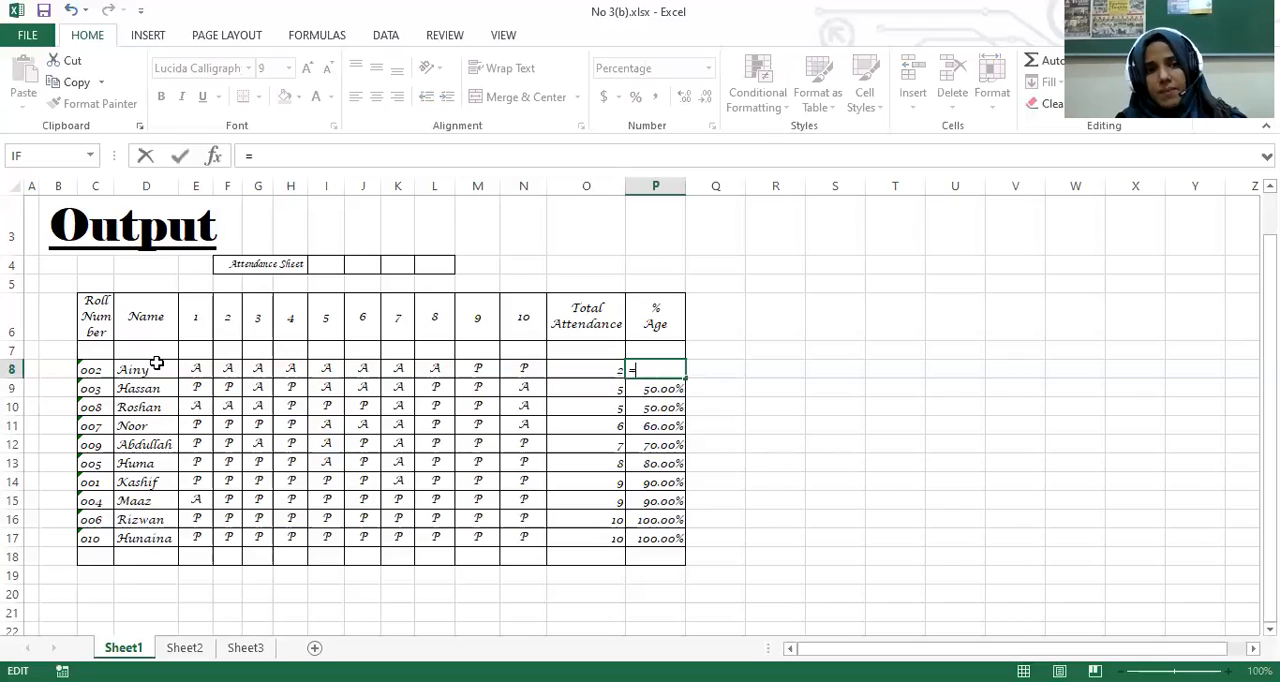
click(593, 370)
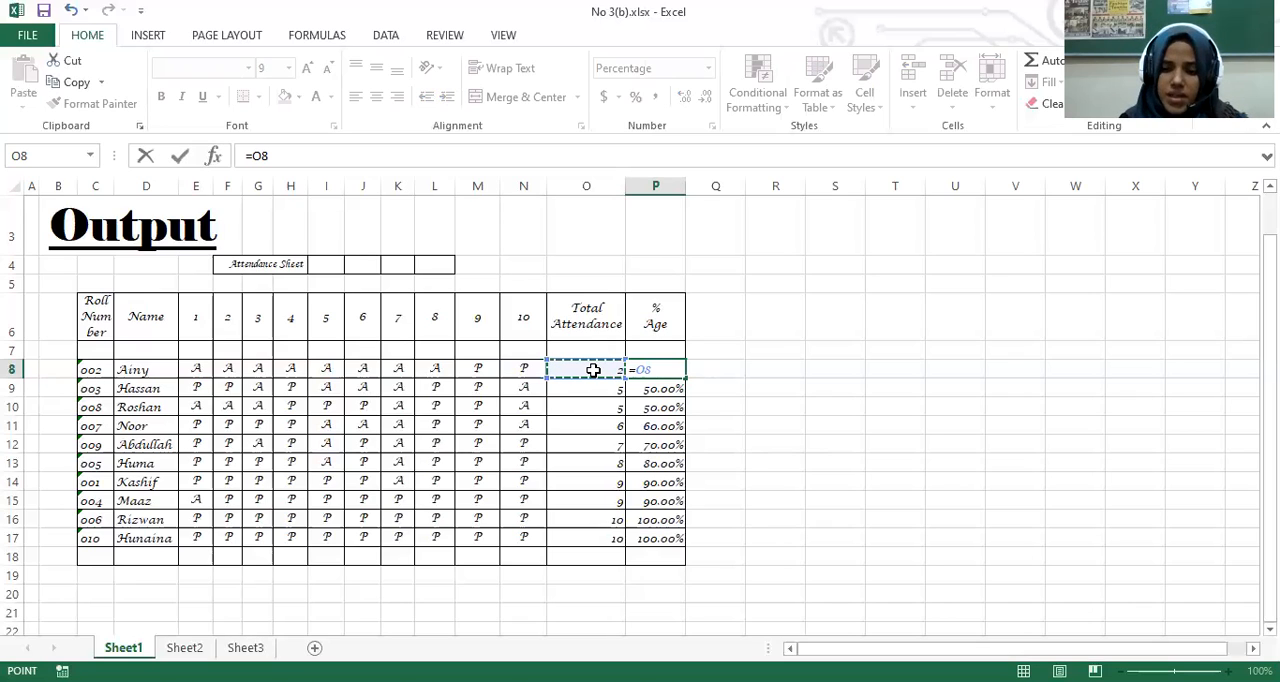
text(/)
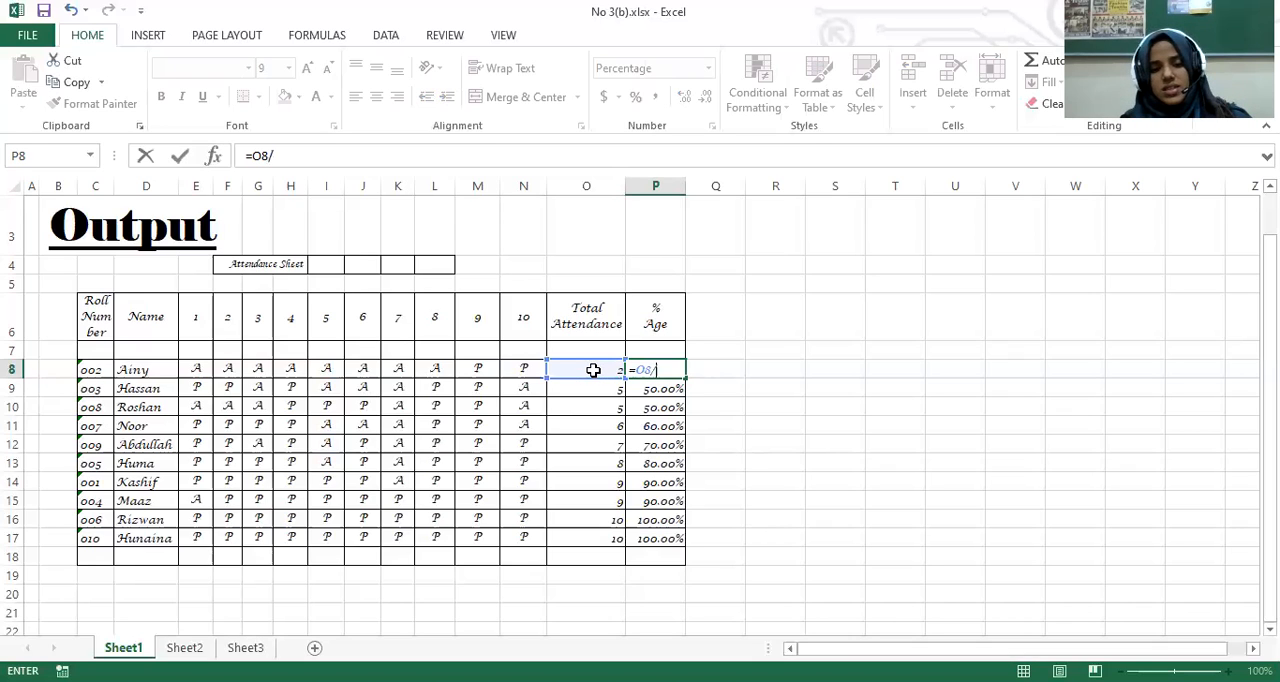
text(100)
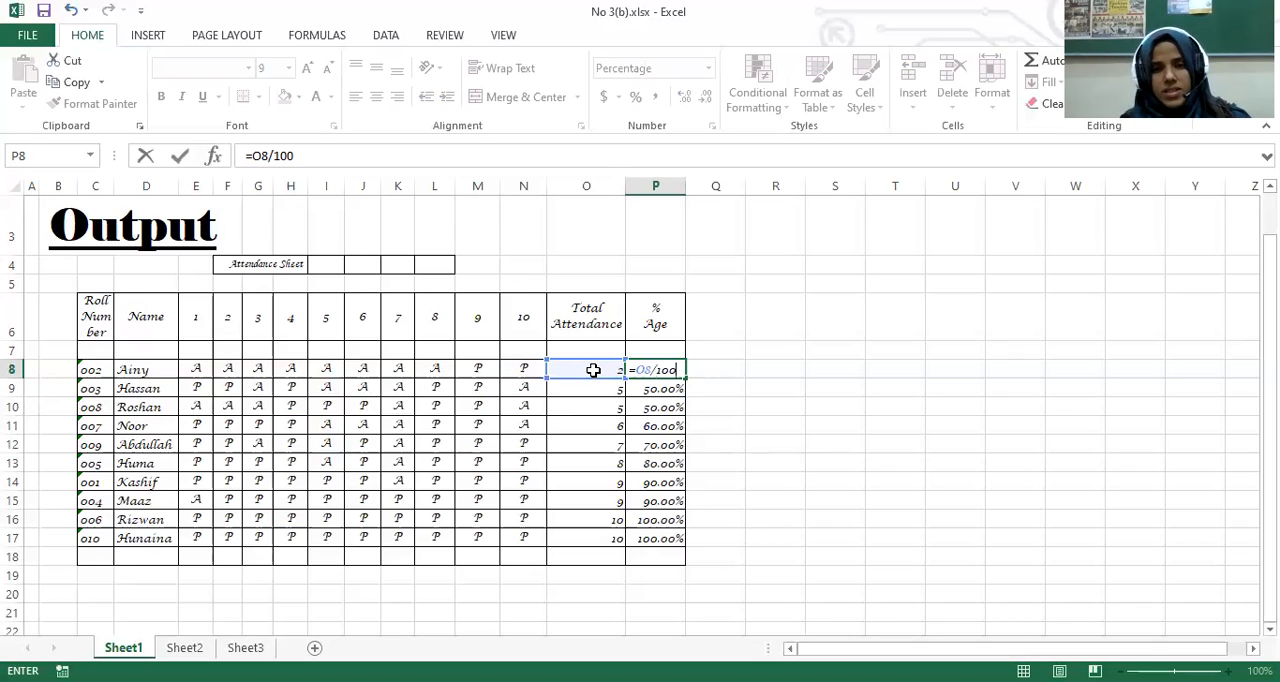
key(BackSpace)
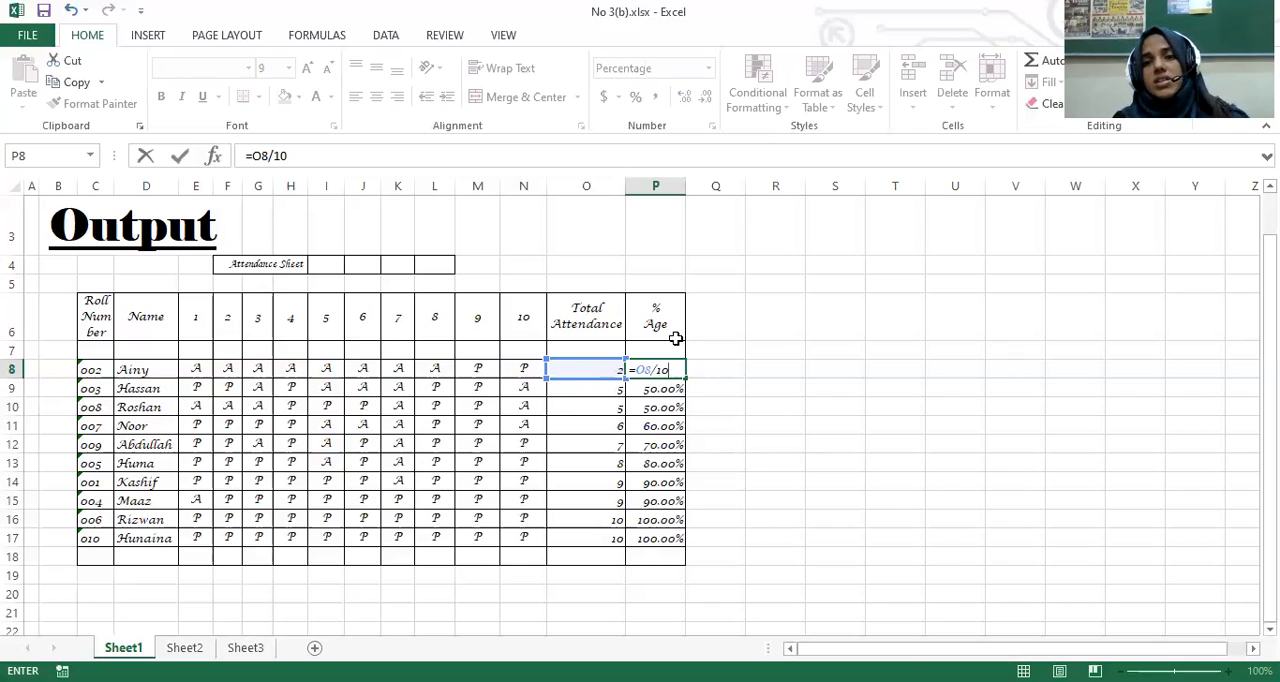
key(Return)
click(680, 370)
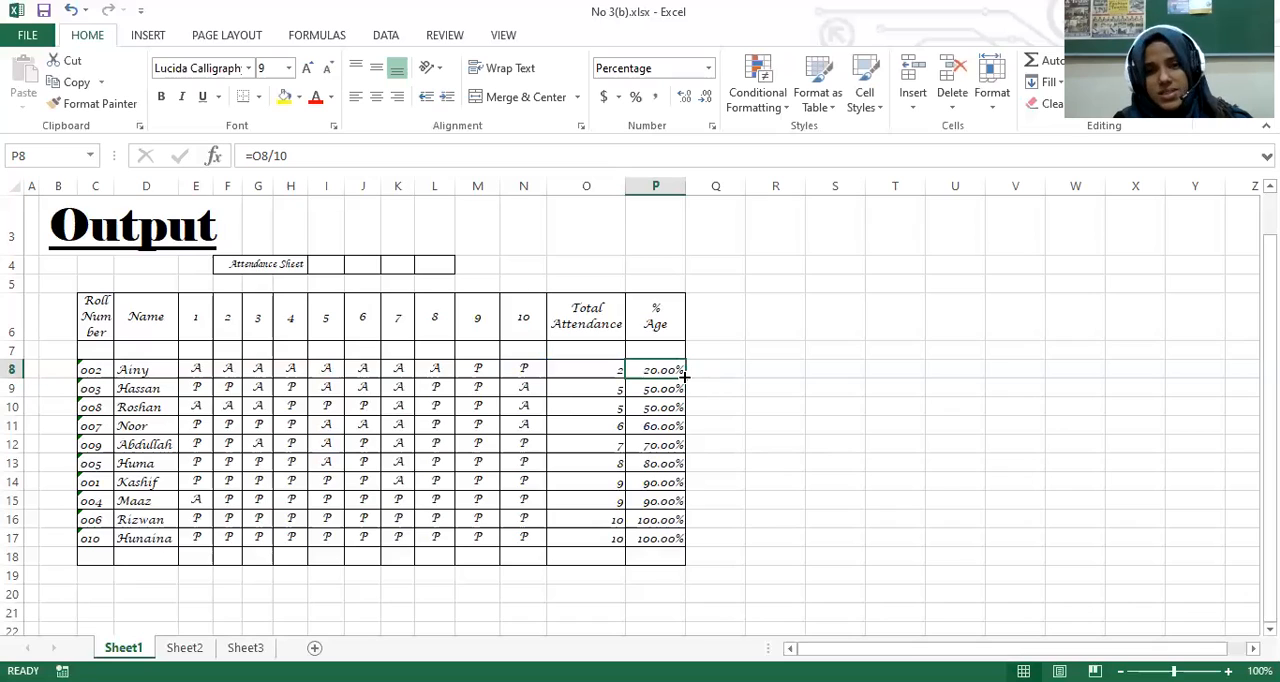
drag(687, 411, 760, 488)
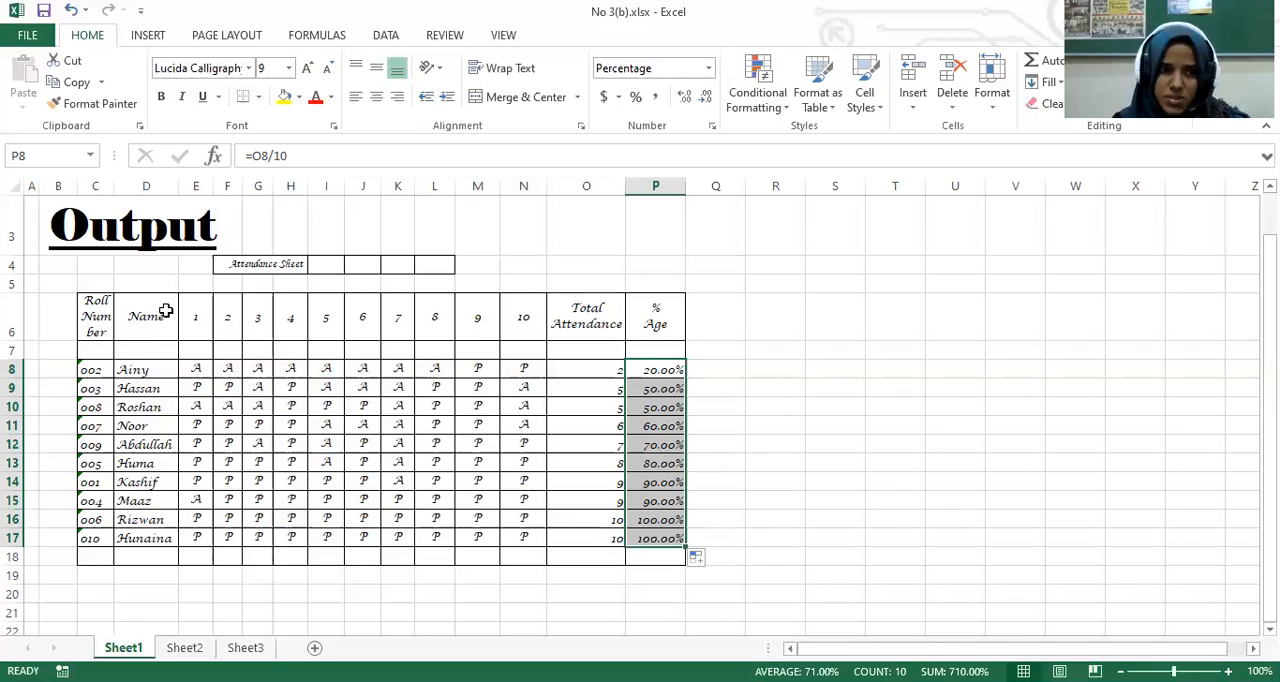
click(150, 318)
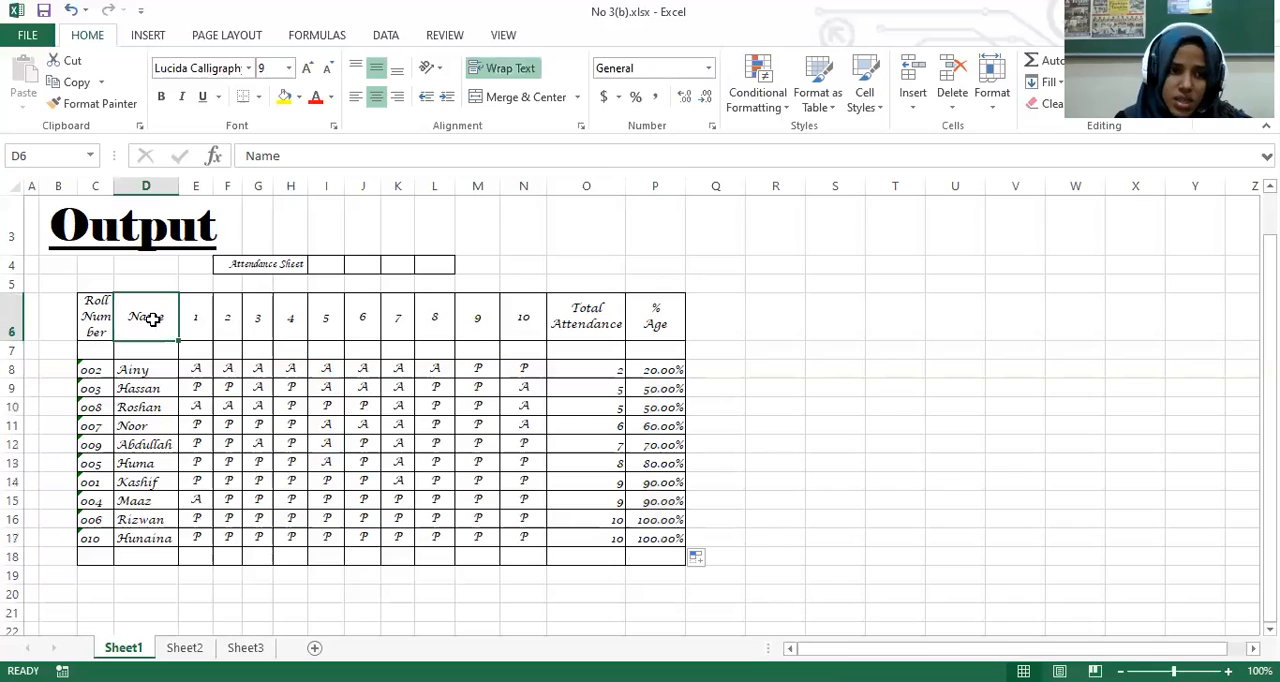
click(196, 186)
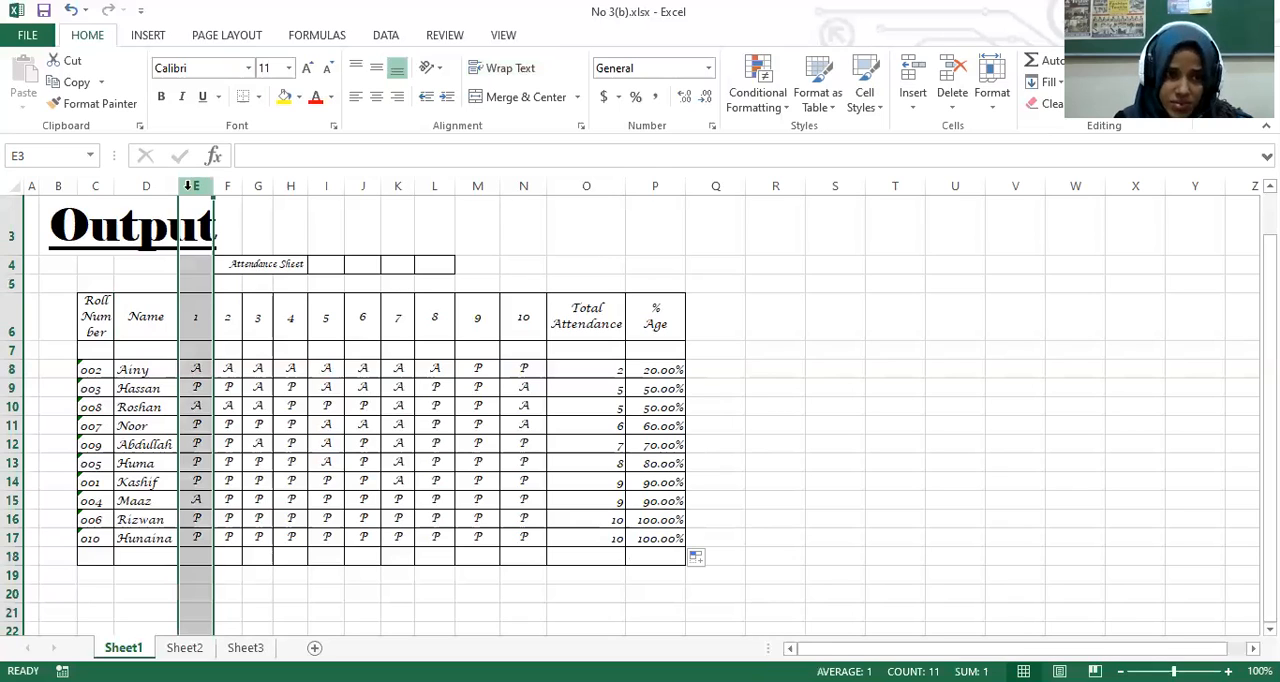
click(178, 186)
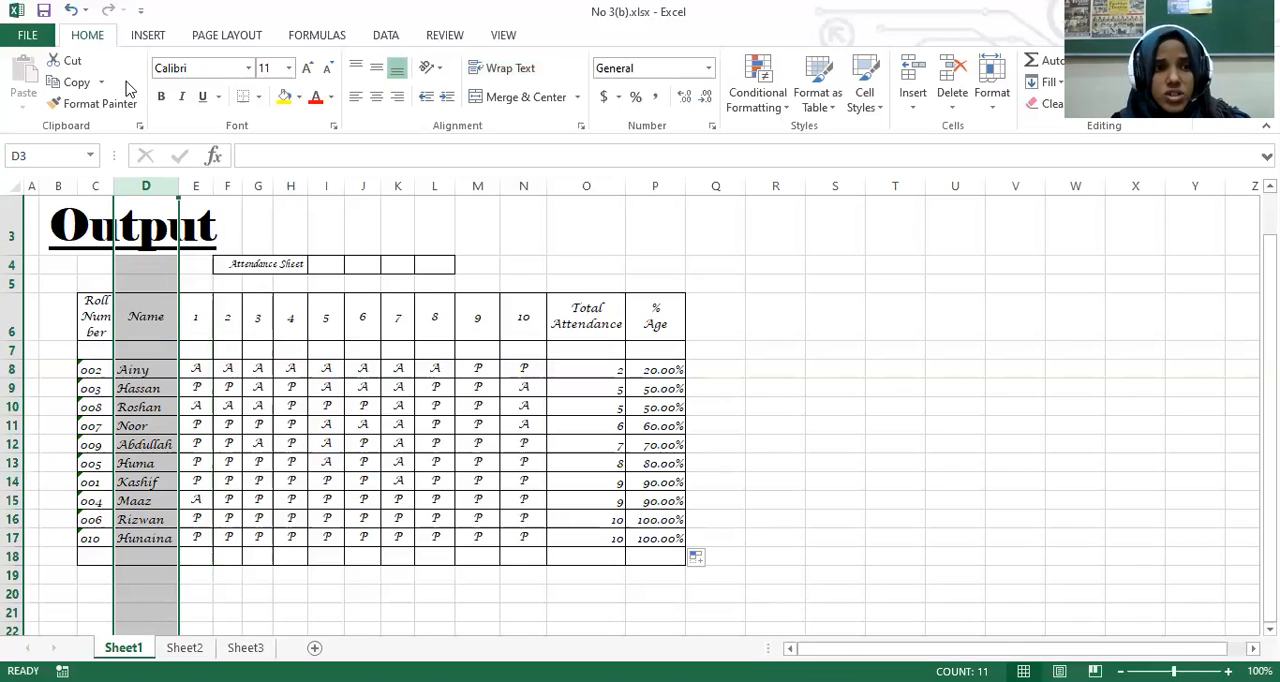
drag(88, 310, 398, 348)
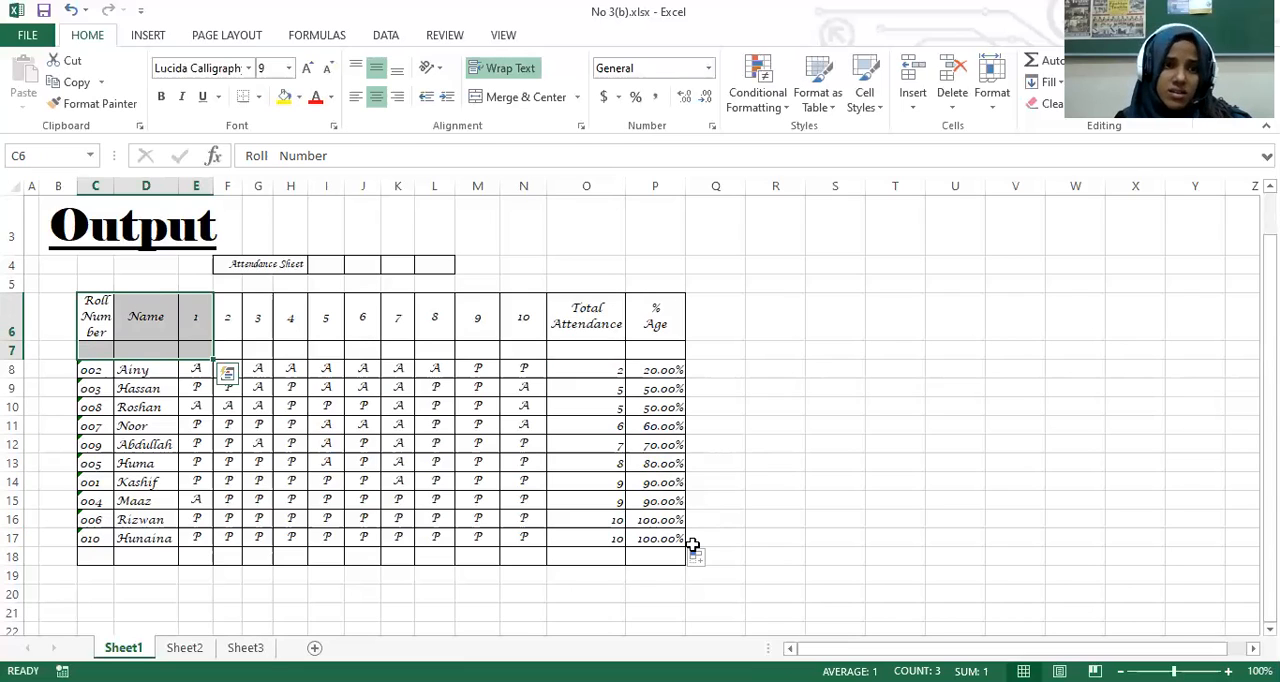
click(259, 97)
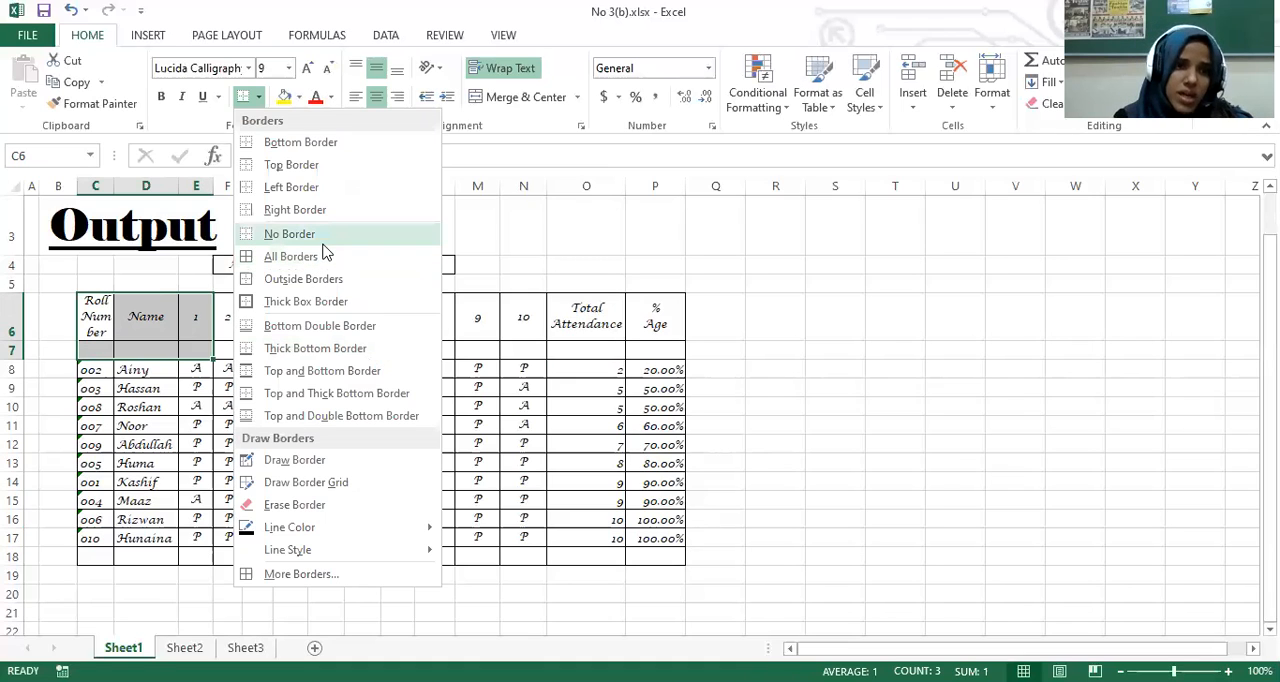
click(593, 242)
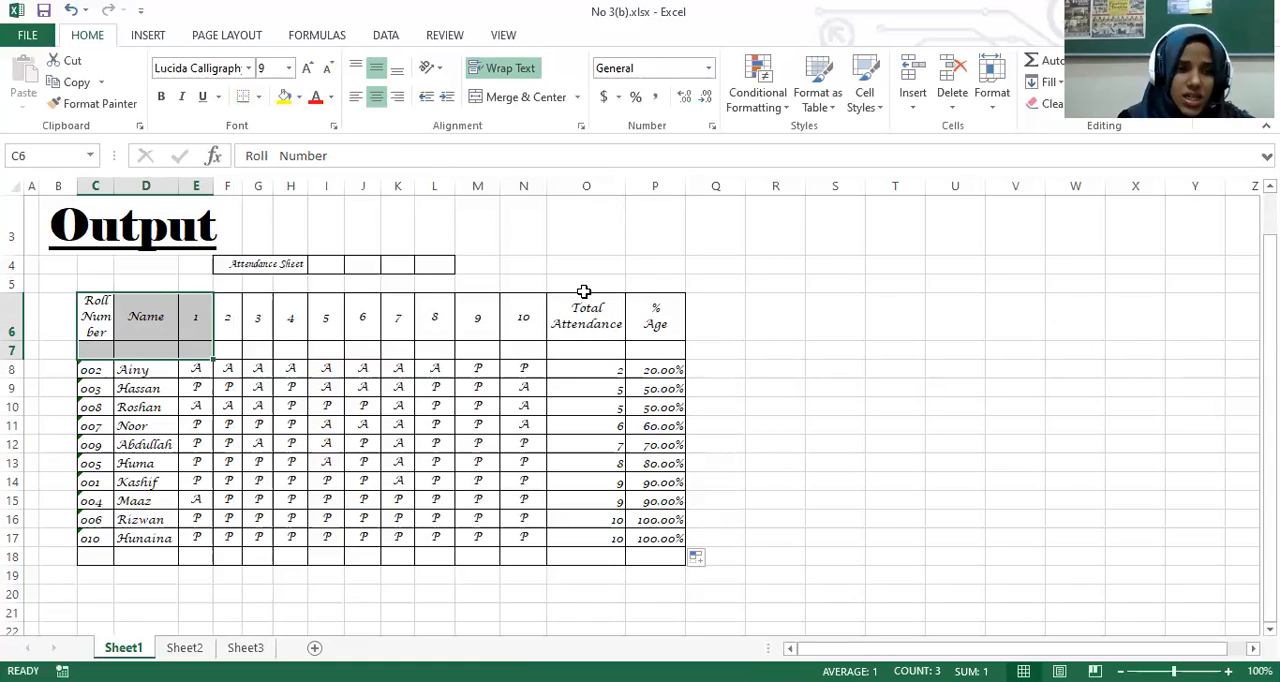